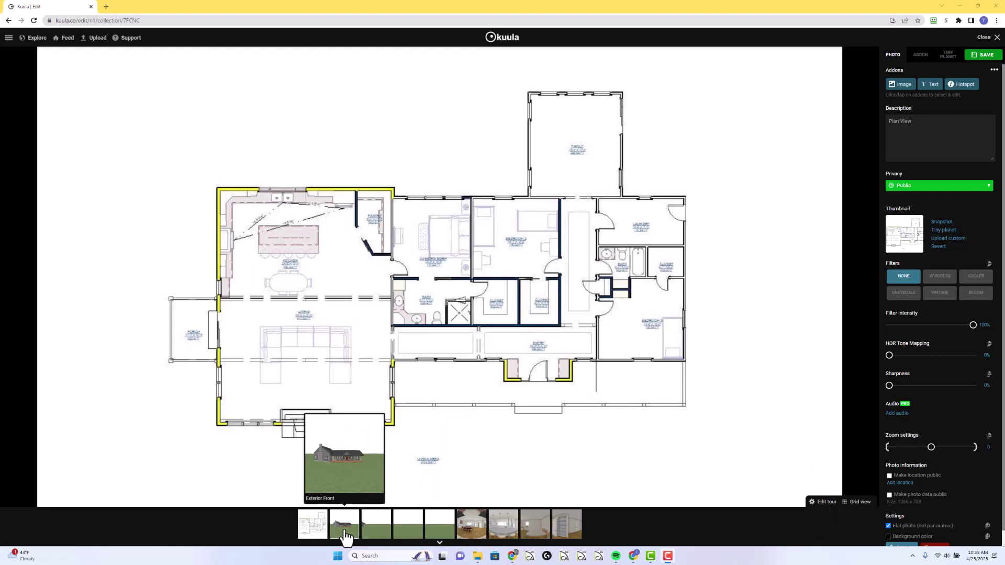
- Open the Exterior Front post without saving the plan changes, and save its heading at X -3, Y 6 facing the house
left_click(345, 530)
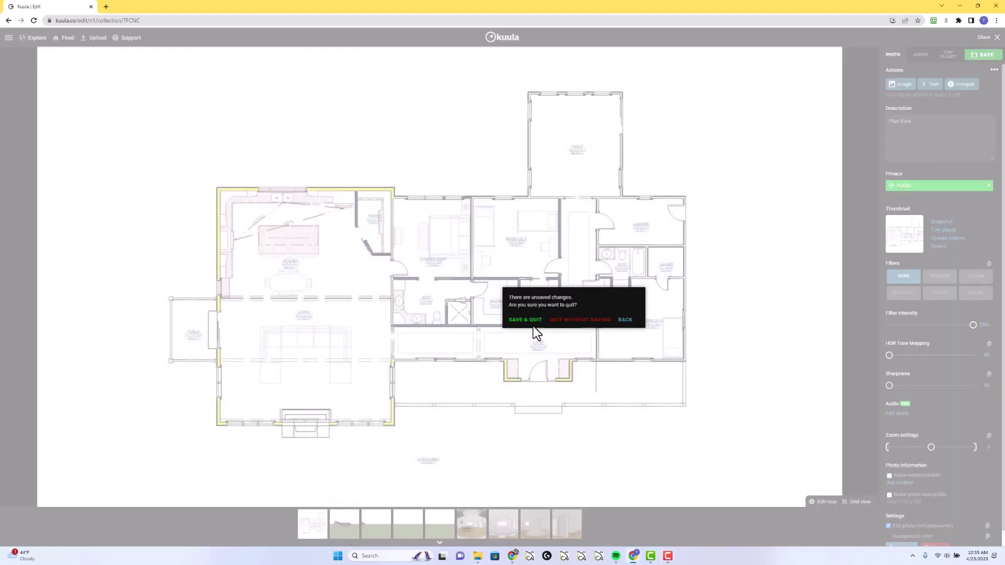
left_click(580, 321)
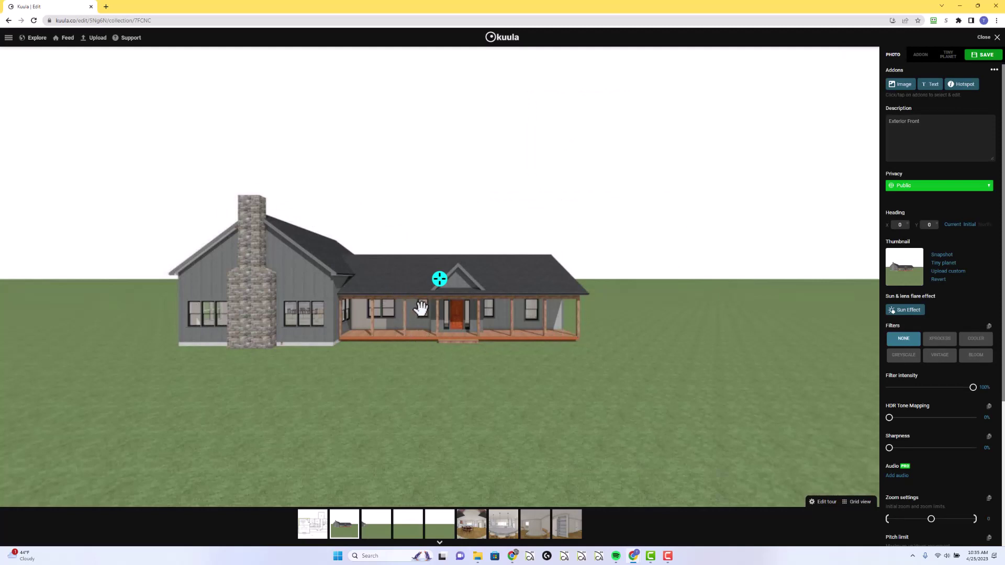
mouse_move(442, 287)
left_mouse_down()
mouse_move(374, 296)
mouse_move(168, 285)
mouse_move(225, 332)
mouse_move(176, 326)
left_mouse_up()
left_click_drag(254, 328, 443, 313)
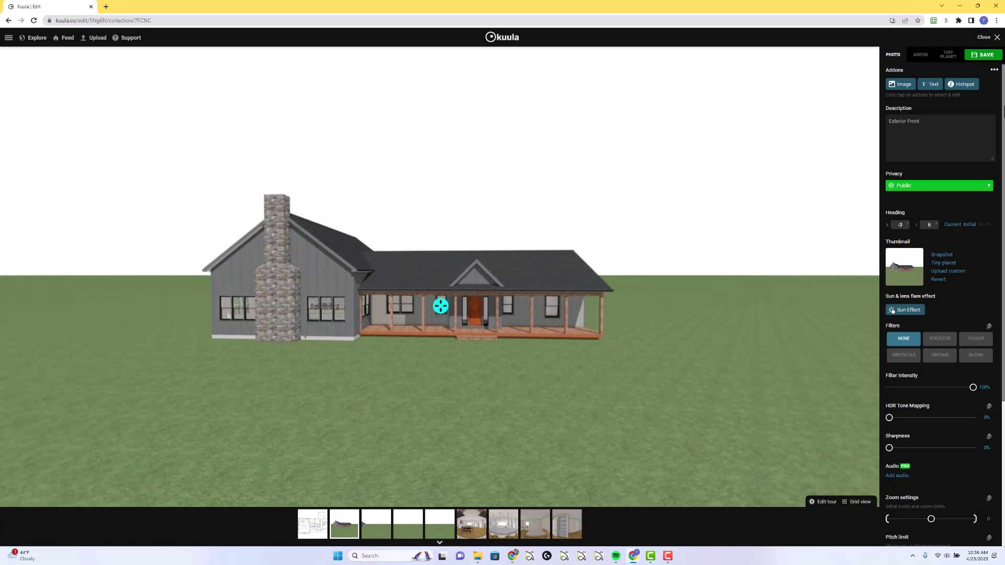
left_click(983, 55)
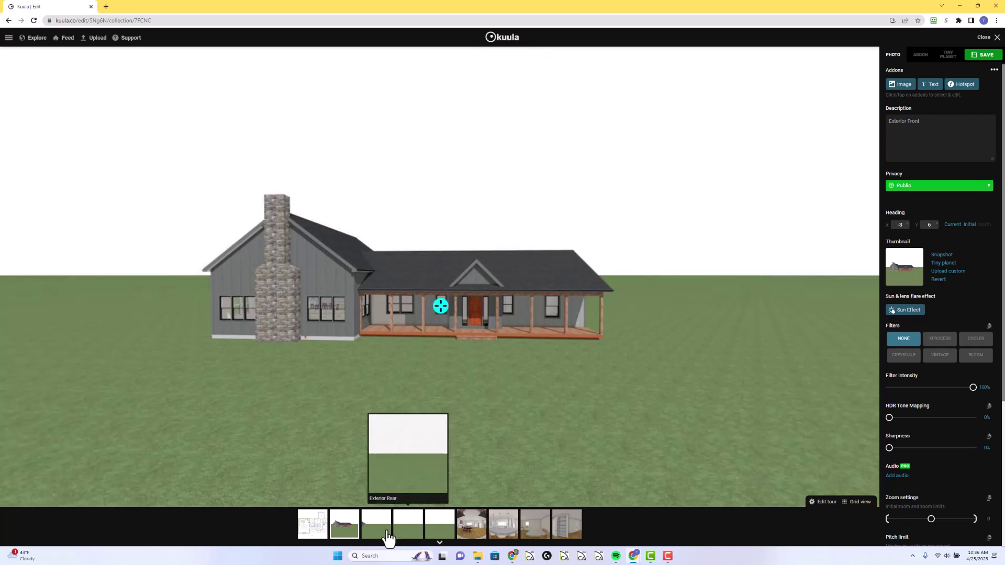
- Open the Exterior Right post and set its heading to the view facing the house's gable end, X -67, Y 0
mouse_move(378, 535)
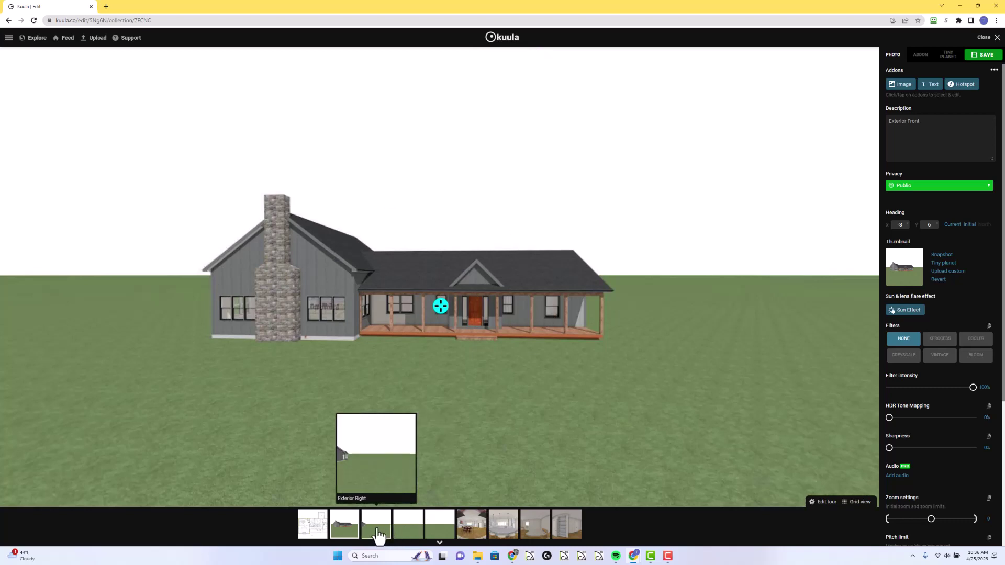
left_click(378, 533)
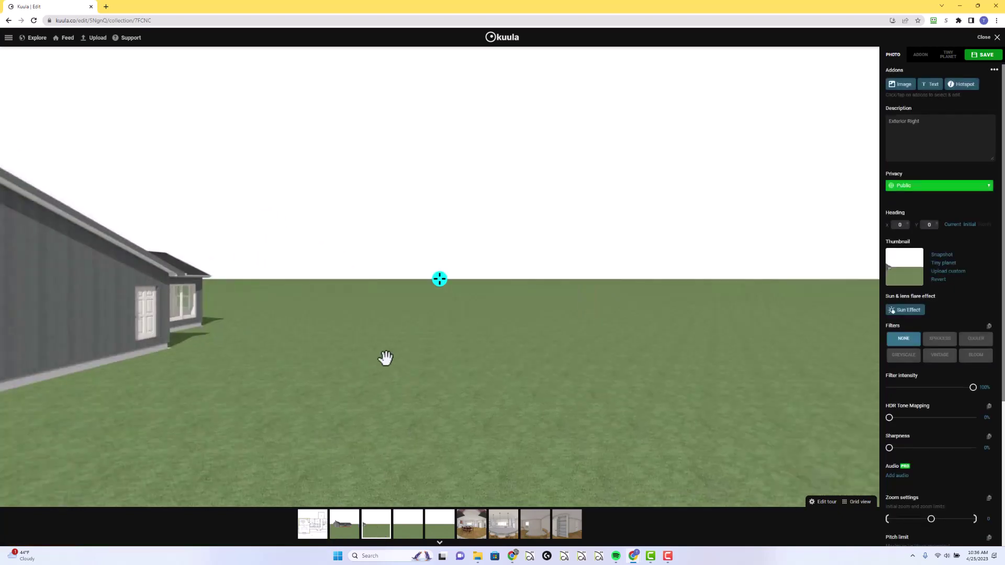
left_click_drag(449, 338, 584, 335)
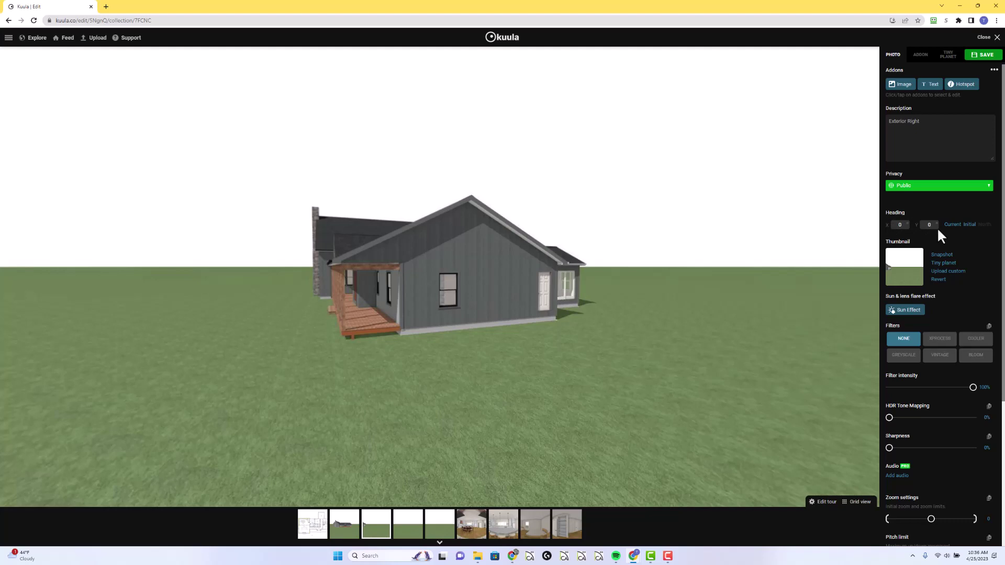
left_click(952, 225)
left_click_drag(565, 296, 478, 253)
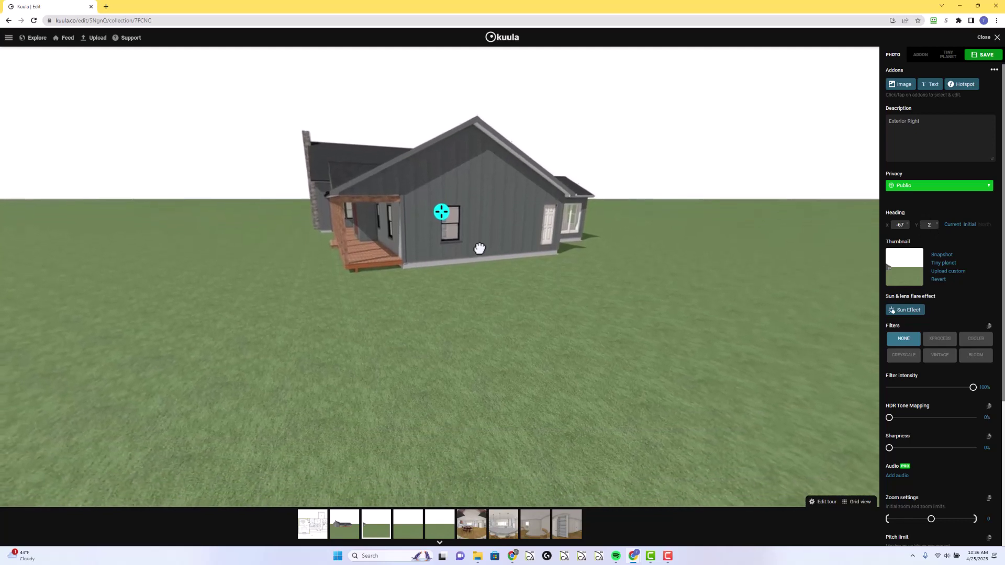
left_click(952, 225)
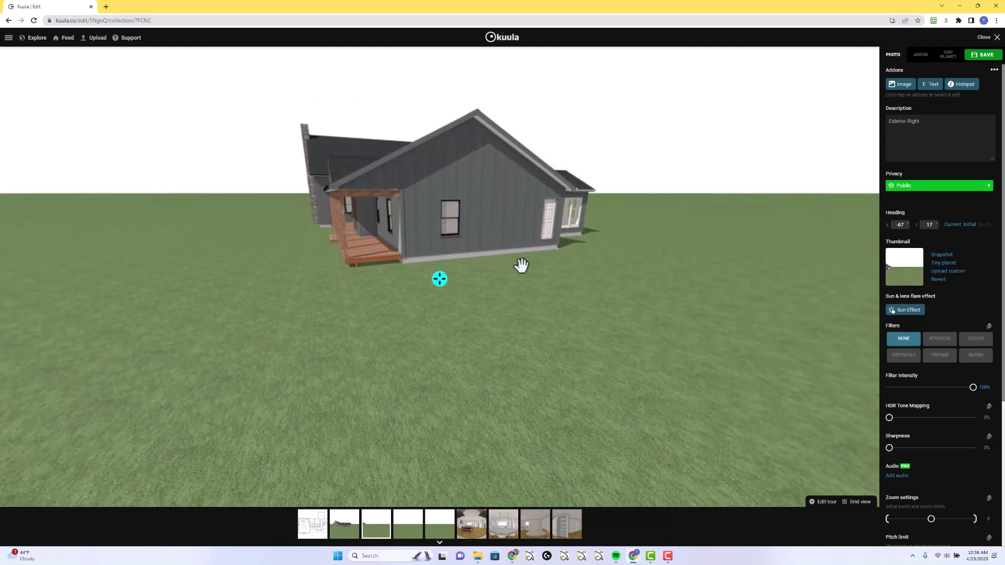
left_click_drag(498, 231, 493, 295)
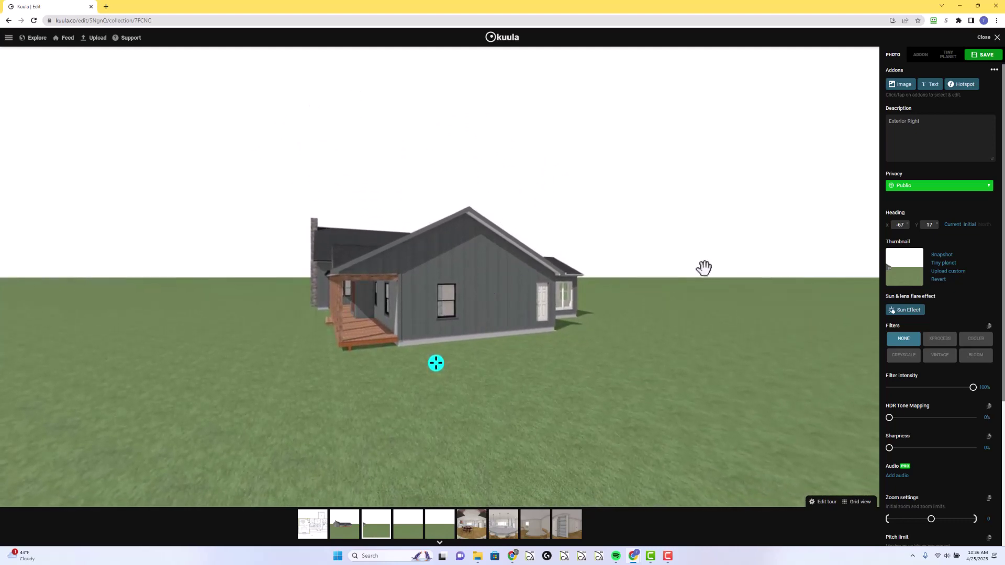
left_click(950, 229)
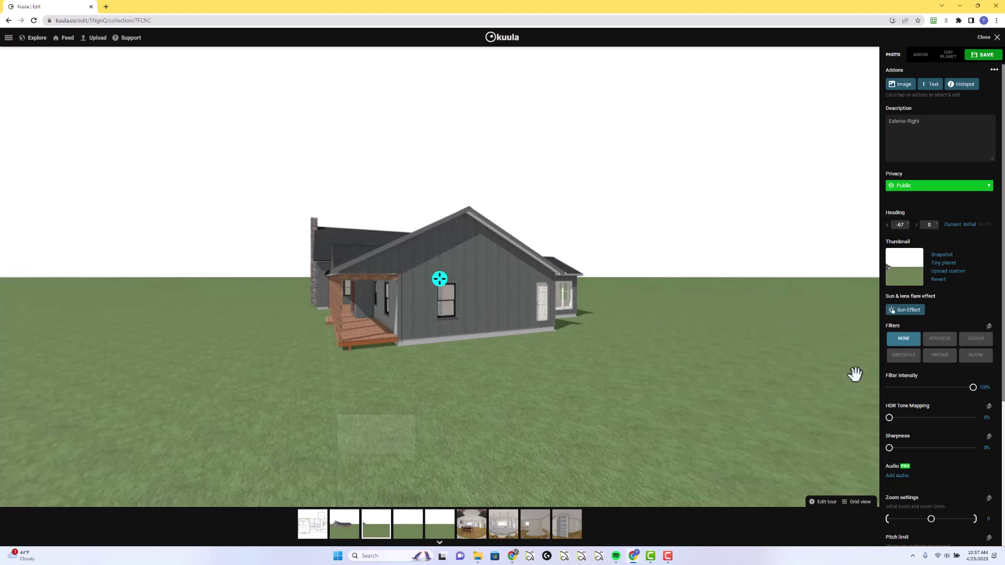
- Capture a snapshot of the current house view as the Exterior Right thumbnail and save the post
left_click(942, 256)
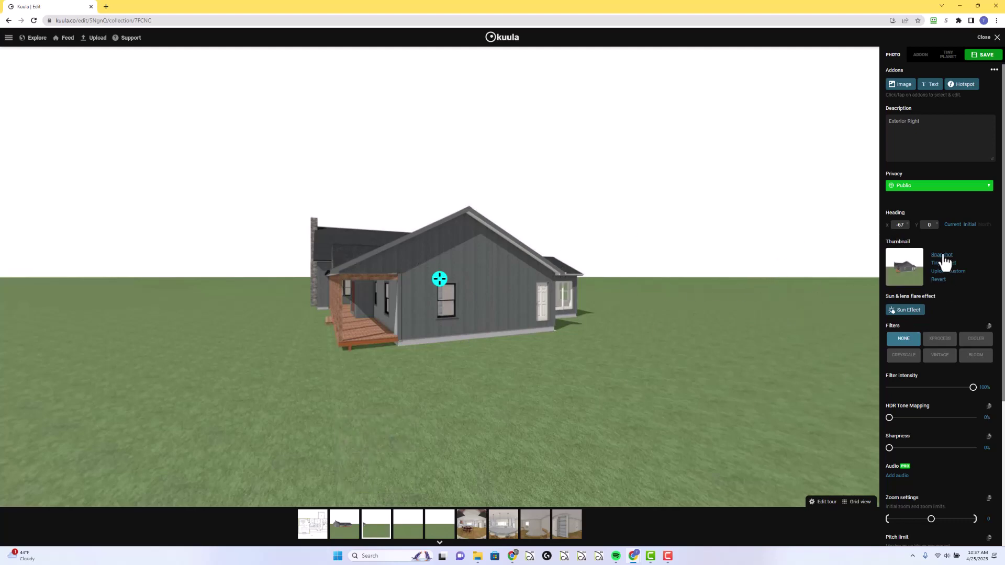
mouse_move(907, 269)
left_click(984, 58)
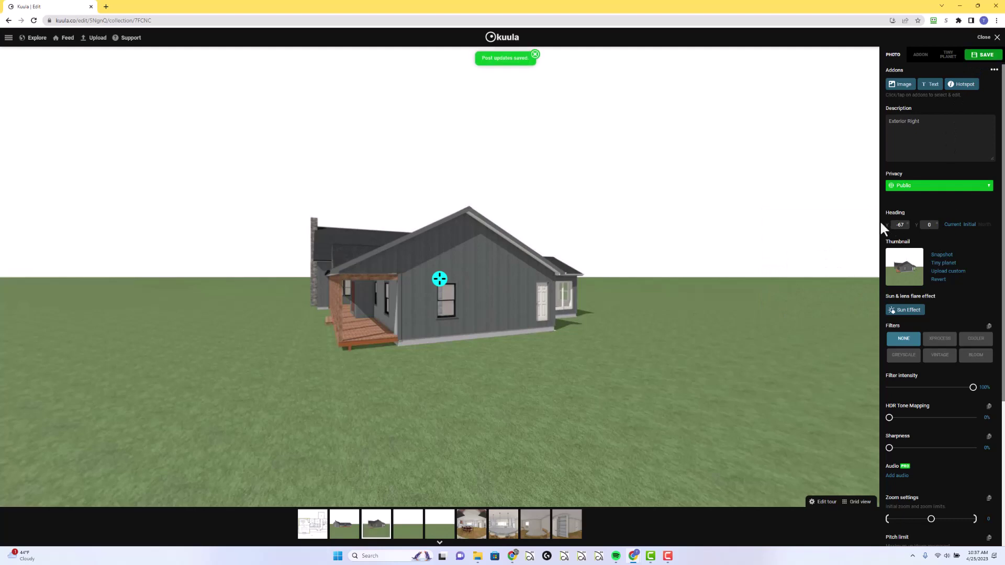
mouse_move(372, 527)
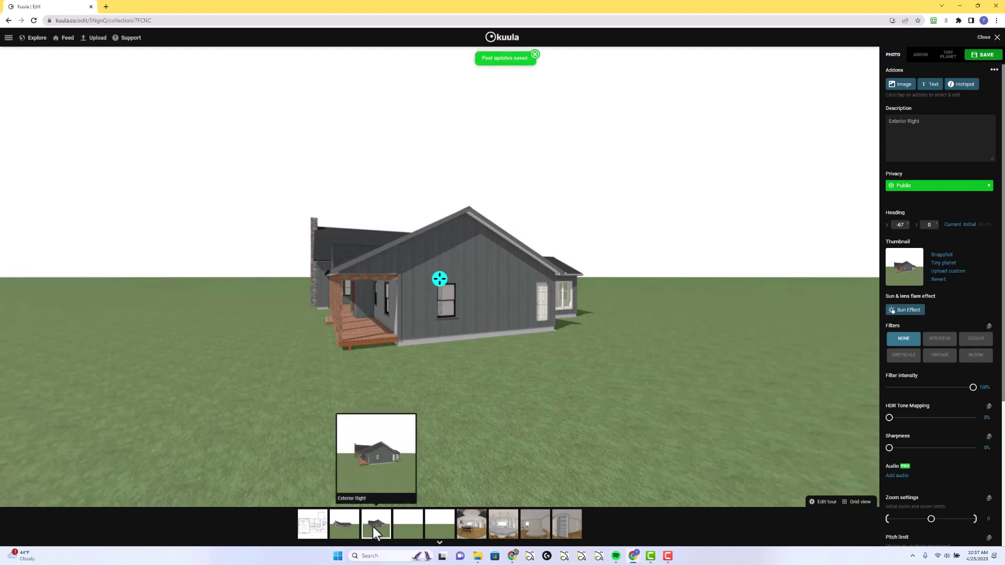
- Turn the Exterior Rear view to face the house, use it for the thumbnail snapshot and current heading, and save
left_click(412, 526)
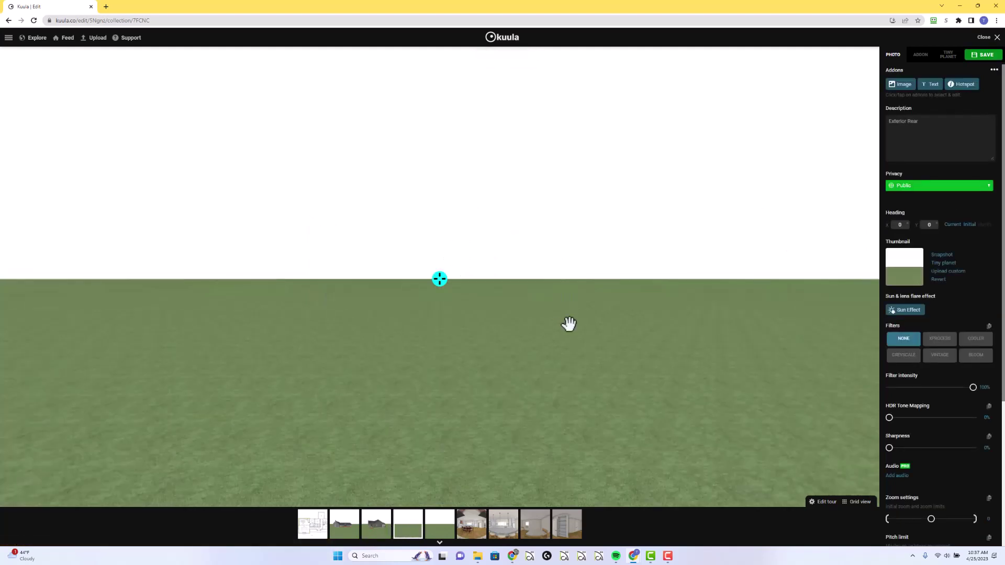
mouse_move(62, 306)
left_mouse_down()
mouse_move(584, 287)
mouse_move(288, 290)
mouse_move(314, 288)
left_mouse_up()
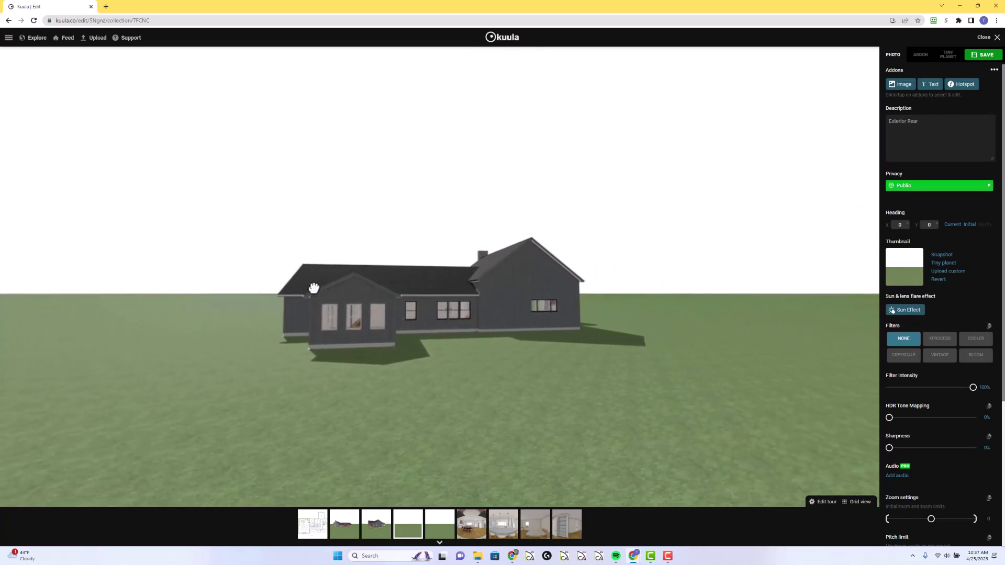
left_click(943, 256)
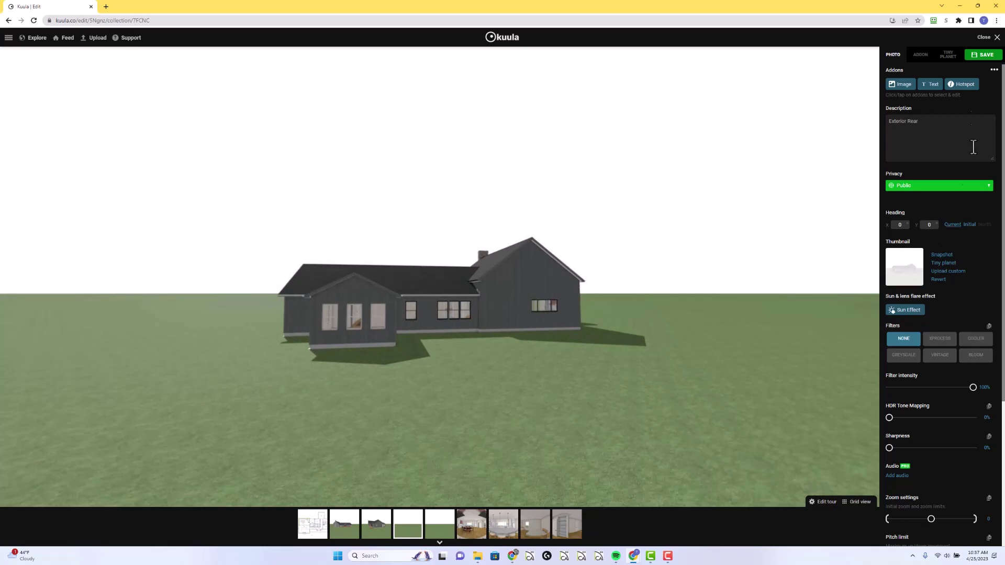
left_click(952, 225)
left_click(979, 56)
left_click_drag(679, 376, 606, 332)
- Face the house in the Exterior Left post, and save a new snapshot thumbnail with the heading at X 102, Y -1
left_click(438, 521)
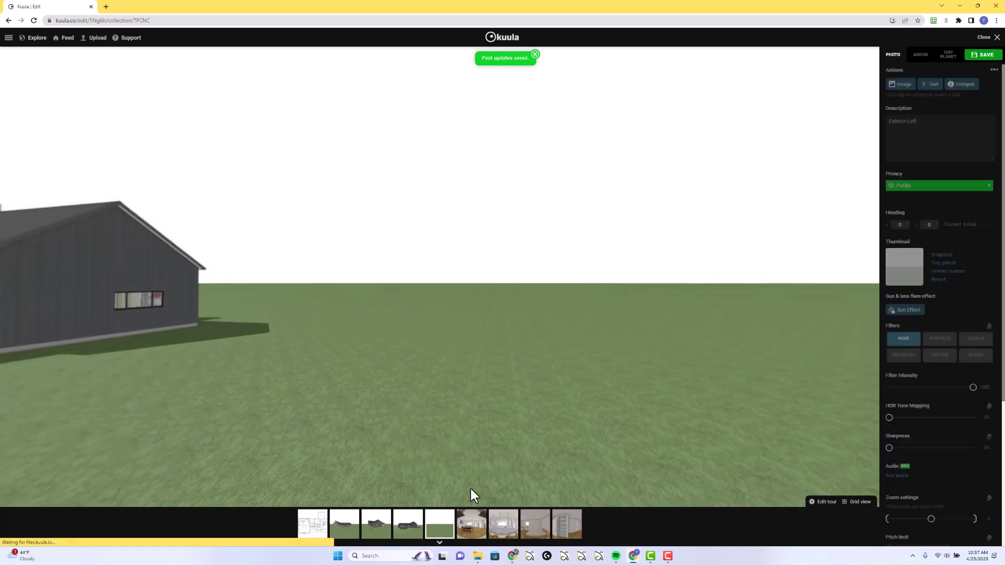
left_click_drag(622, 287, 300, 296)
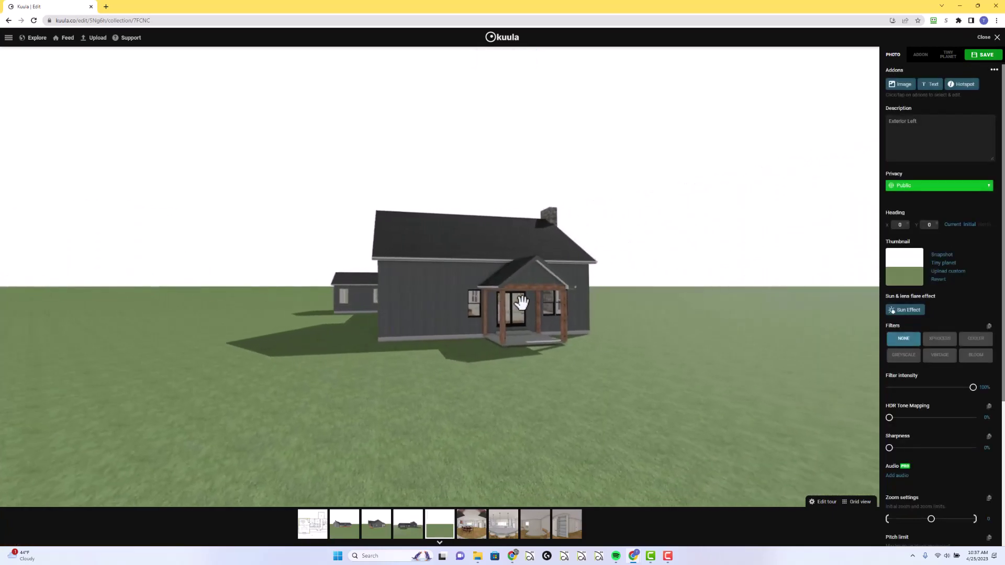
left_click(942, 255)
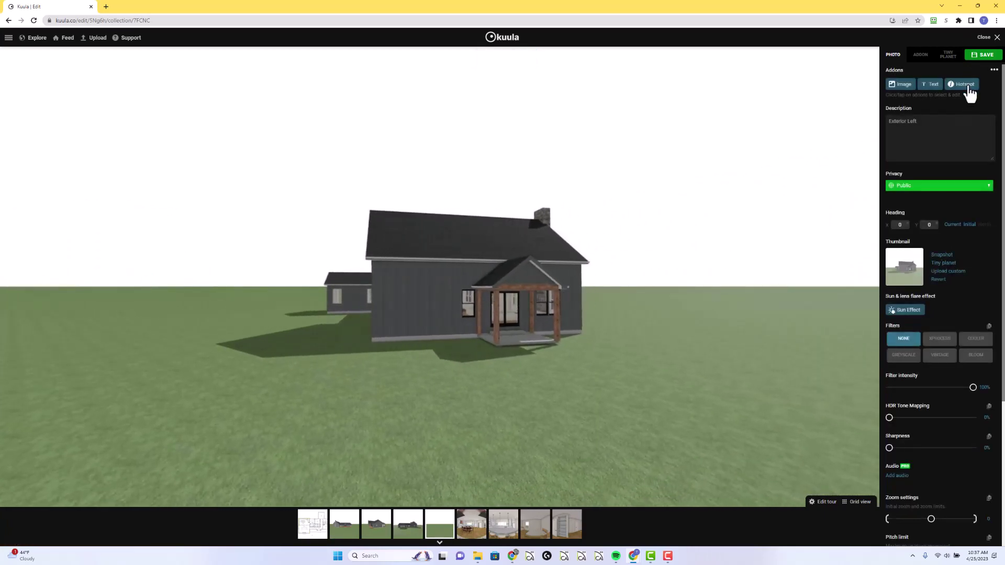
left_click(951, 227)
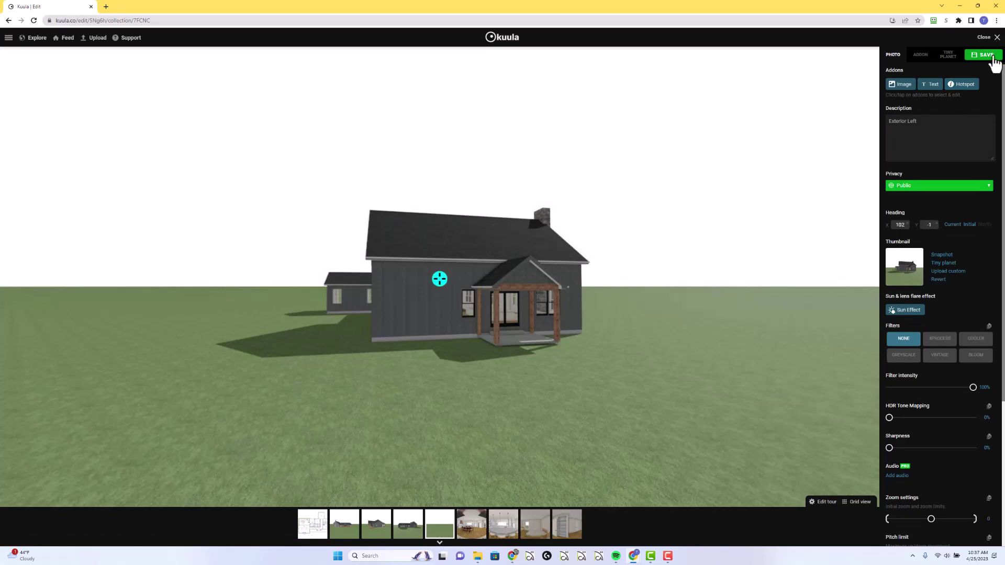
- Save a Dining Room snapshot thumbnail and heading of X 122, Y 1 facing the living area, and return to the Plan View post
left_click(477, 525)
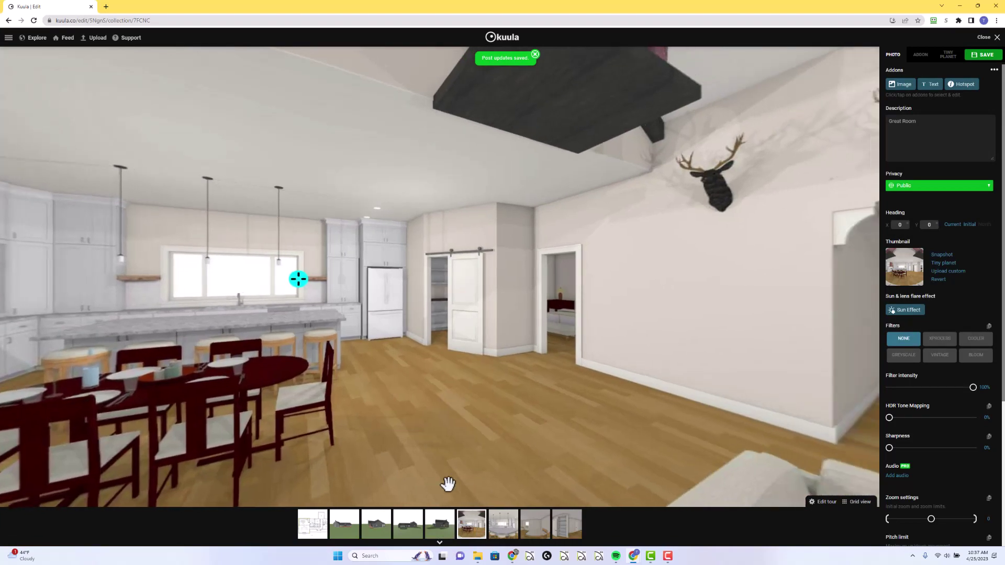
left_click(504, 524)
left_click_drag(590, 368, 339, 321)
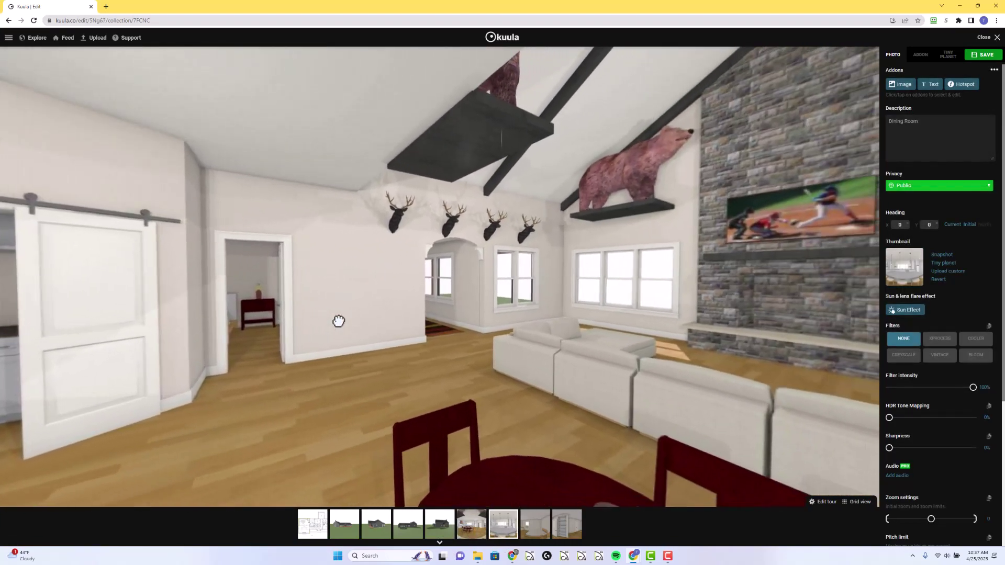
left_click(942, 255)
left_click(953, 224)
left_click(984, 54)
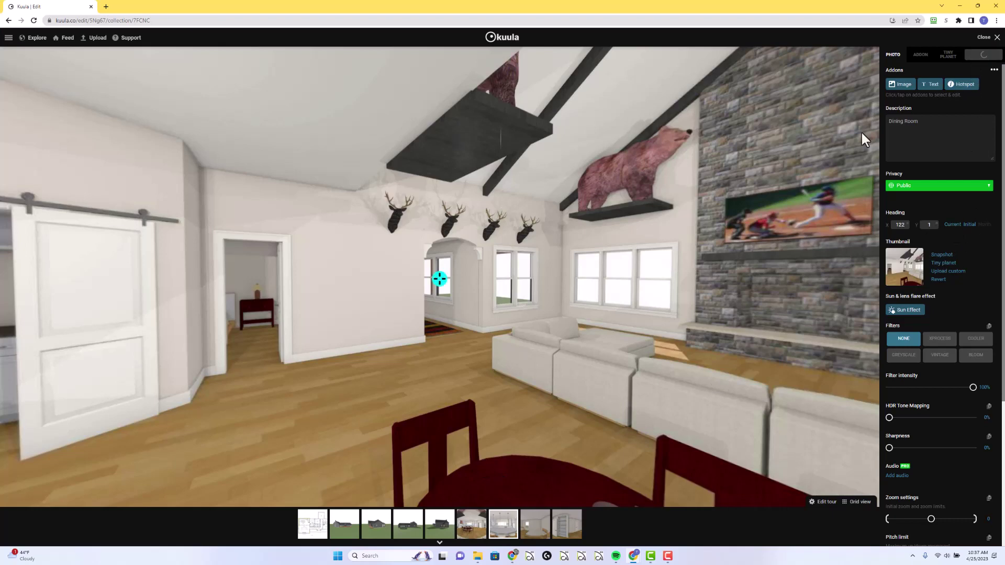
left_click(310, 532)
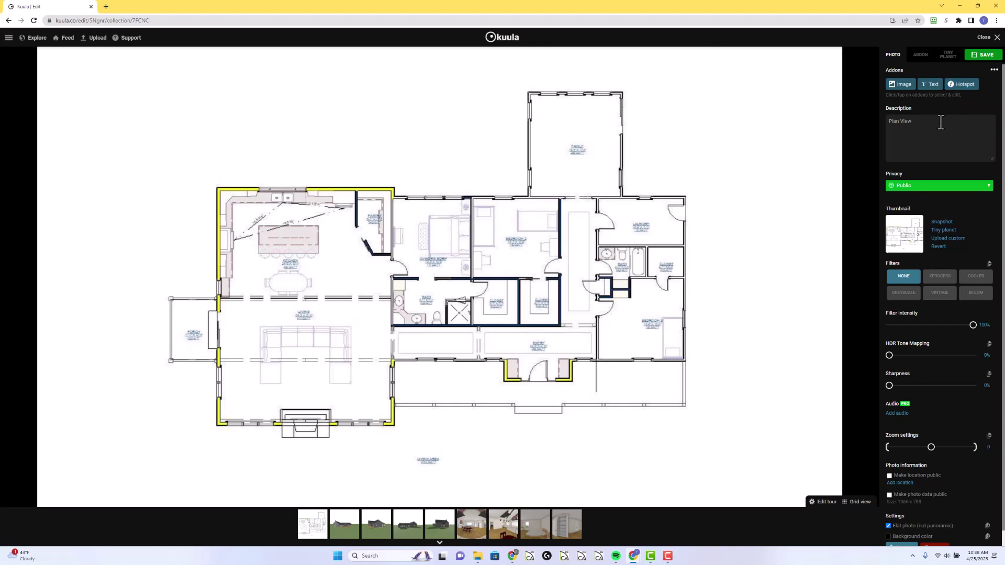
left_click(964, 90)
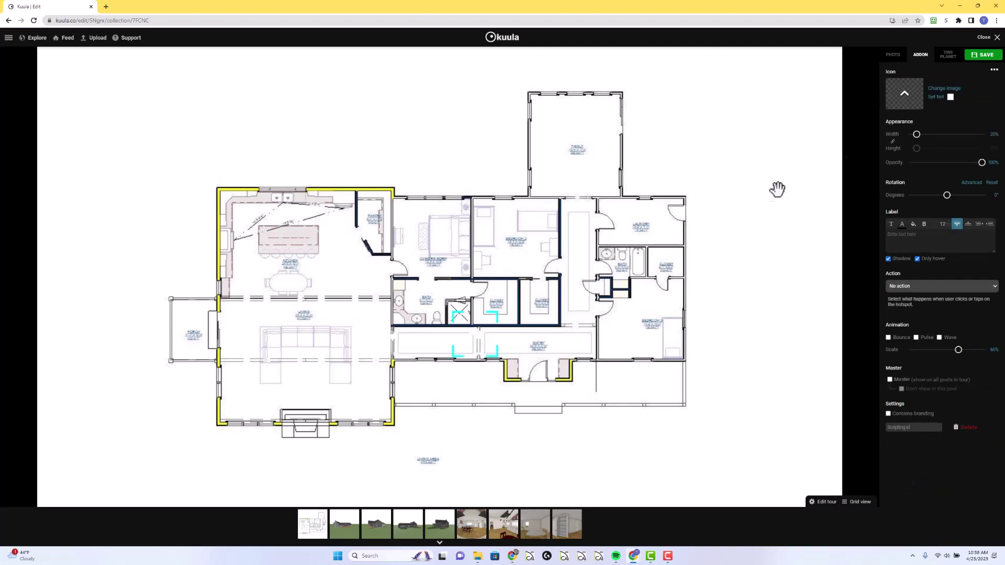
left_click(930, 287)
left_click(927, 303)
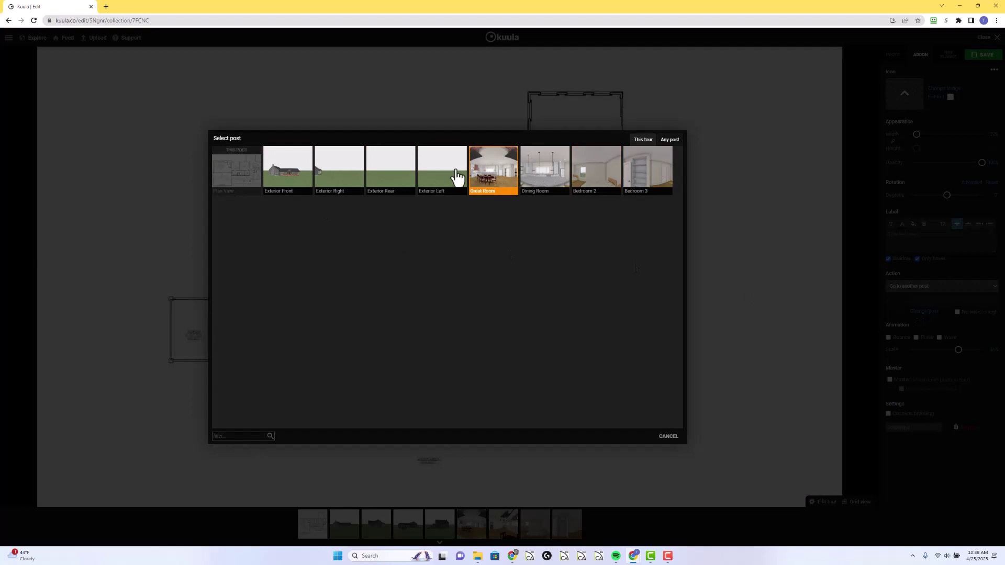
left_click(667, 437)
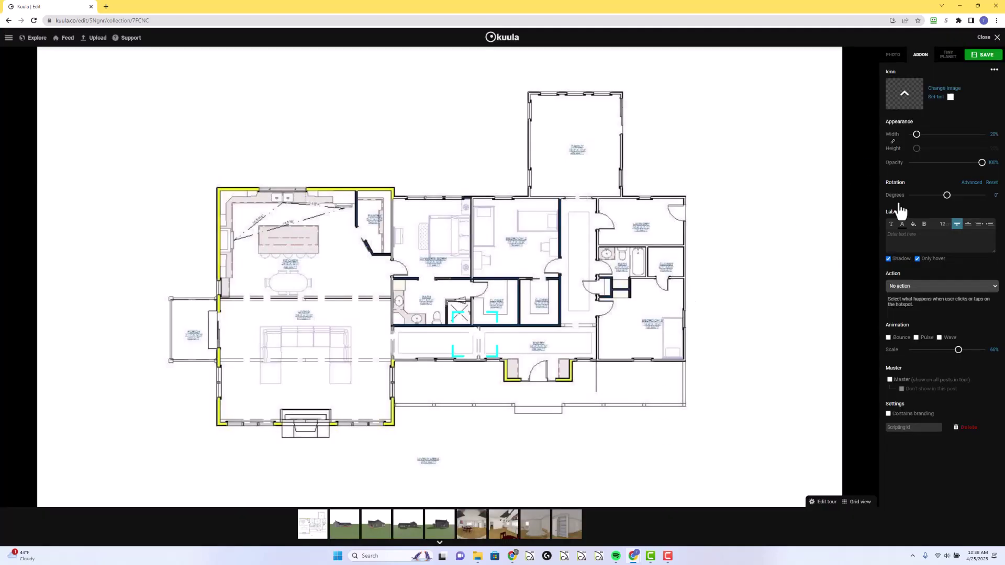
left_click(961, 428)
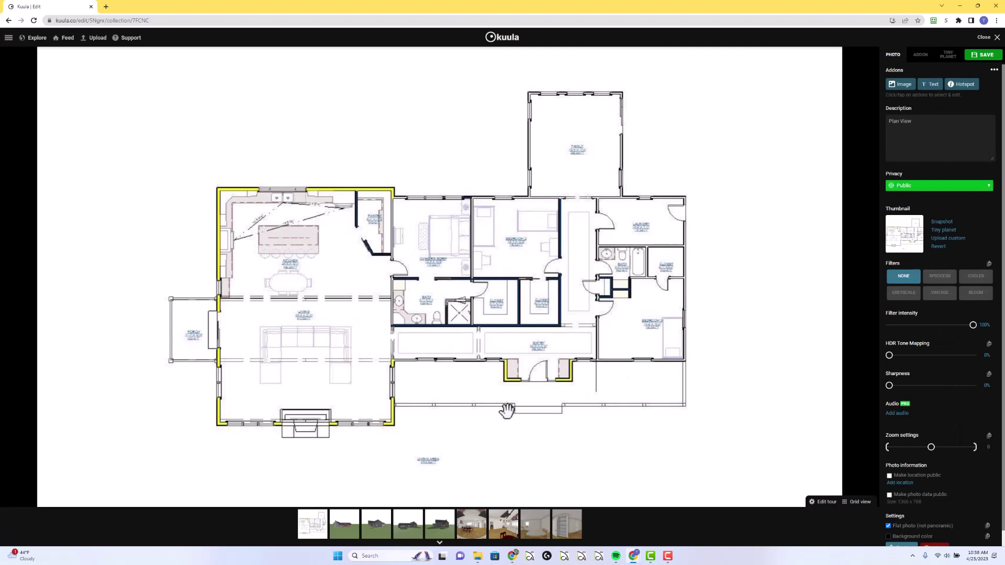
- Place a hotspot linking to the Exterior Front post below the house's front side on the floor plan and tint it red
mouse_move(342, 532)
left_click_drag(345, 532, 465, 484)
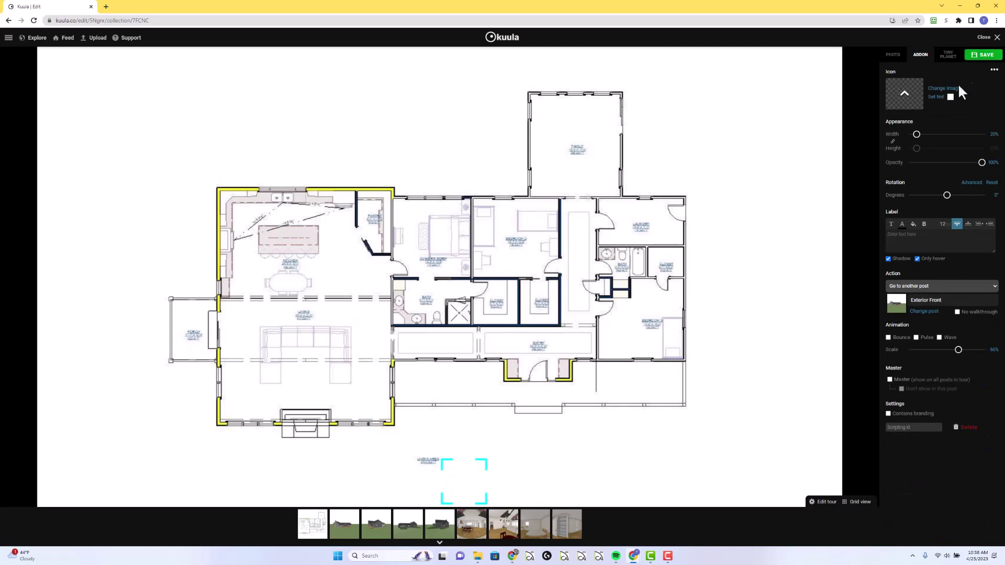
left_click(939, 100)
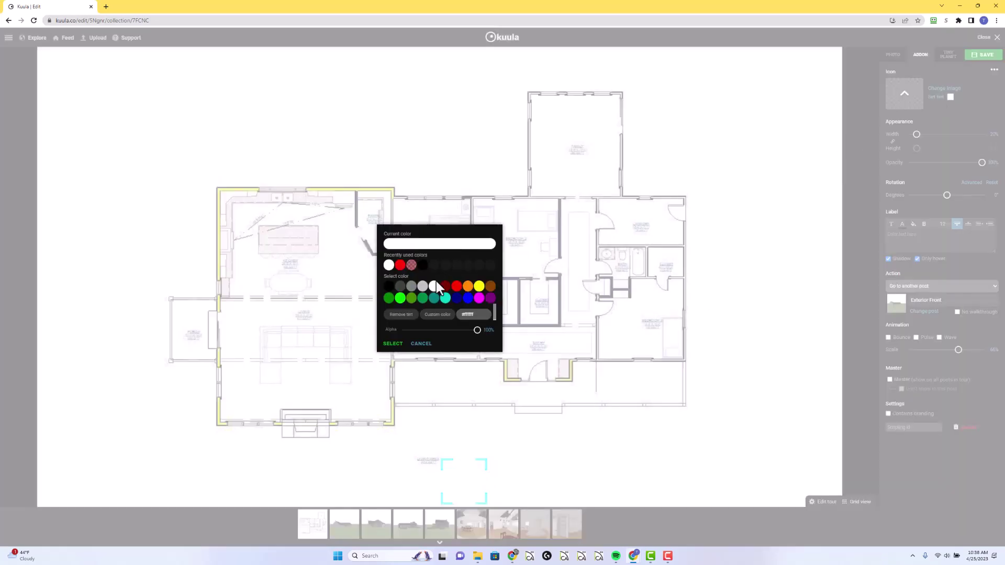
left_click(400, 266)
left_click(393, 344)
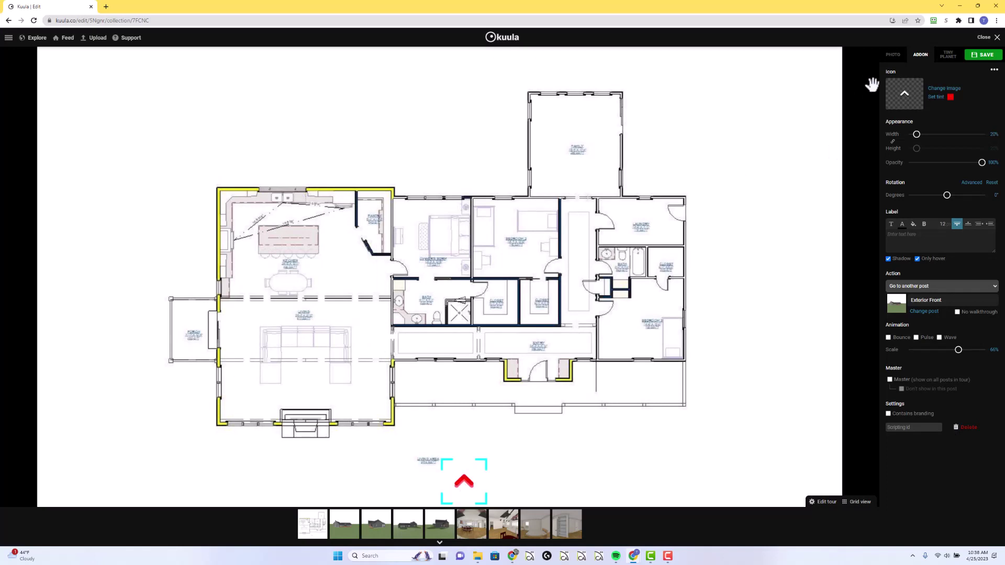
- Change the Exterior Front hotspot's icon to the built-in white circle with a ring and centre dot
left_click(937, 89)
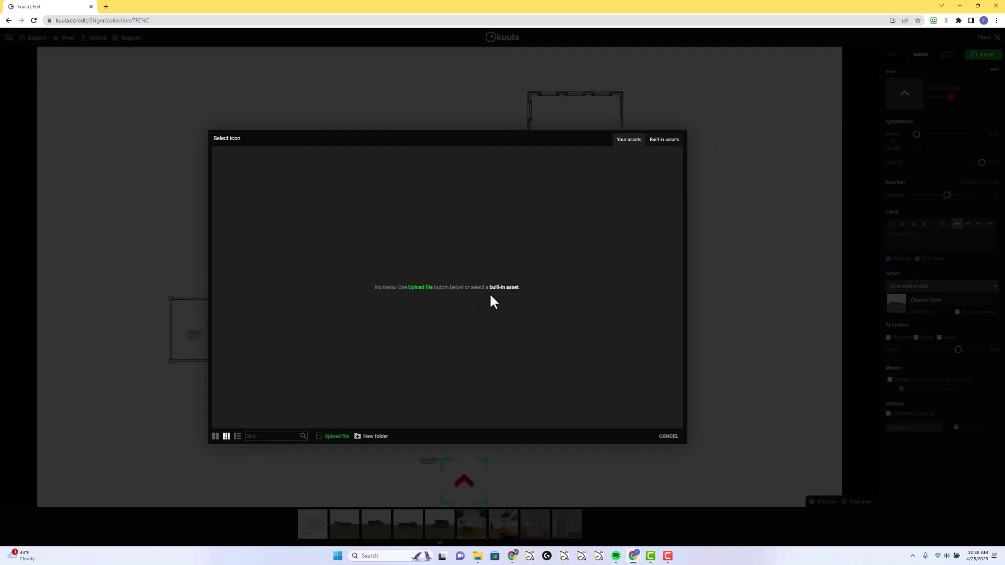
left_click(664, 140)
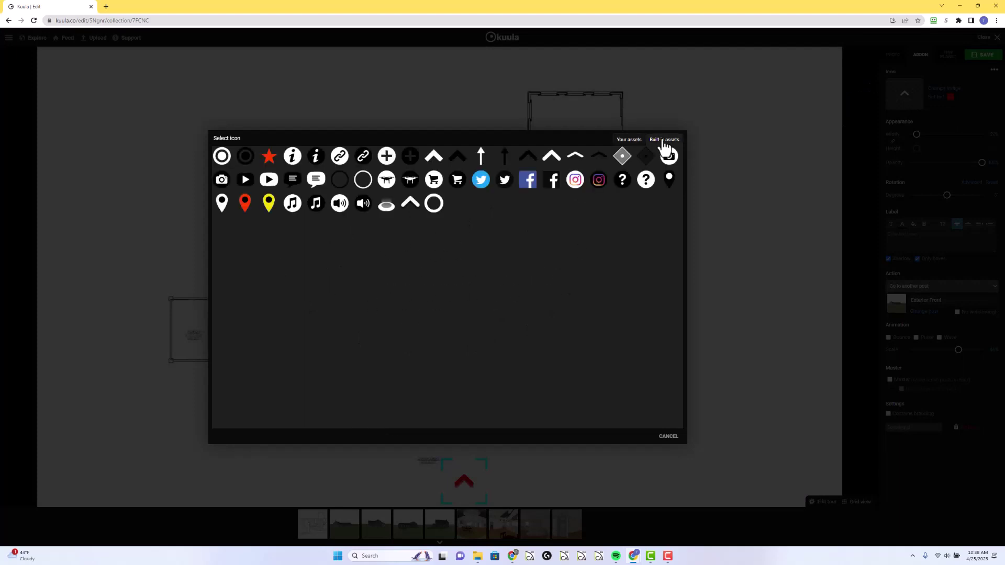
left_click(221, 156)
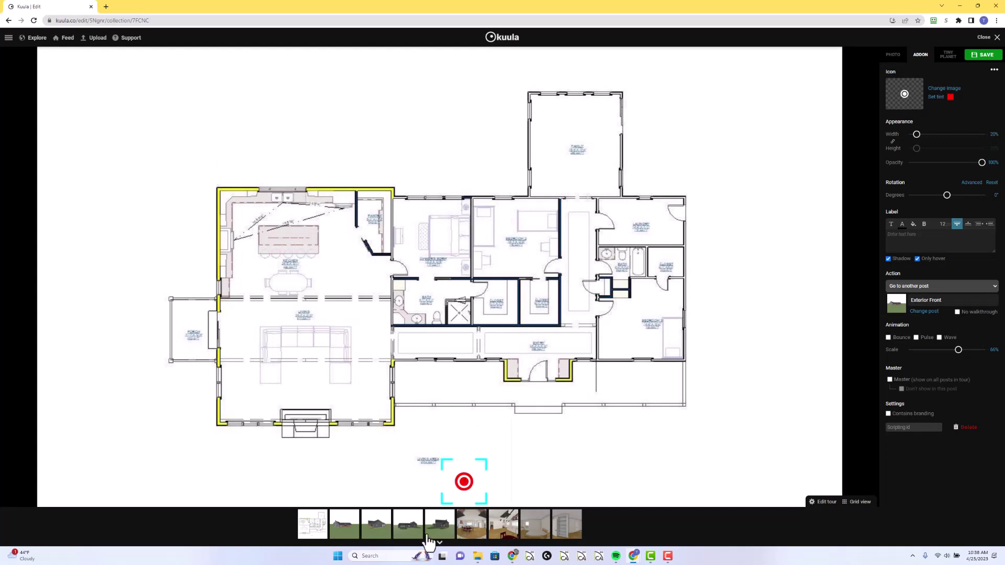
- Place hotspots on the floor plan linking to Exterior Right, Exterior Rear and Exterior Left, each outside its matching side of the house
mouse_move(373, 533)
left_click_drag(377, 533, 791, 282)
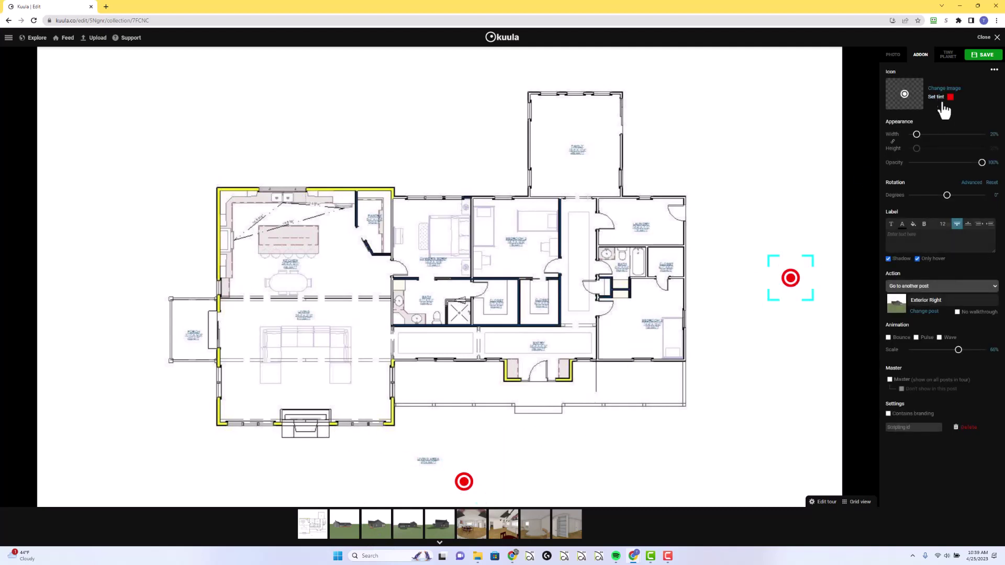
left_click_drag(387, 544, 439, 68)
left_click_drag(440, 524, 78, 312)
- Place hotspots linking to the Great Room, Dining Room, hallway and Bedroom 3 posts in their rooms on the floor plan, and save
left_click_drag(471, 525, 304, 357)
left_click_drag(504, 524, 292, 267)
left_click_drag(534, 524, 534, 321)
left_click_drag(567, 524, 622, 338)
left_click(984, 56)
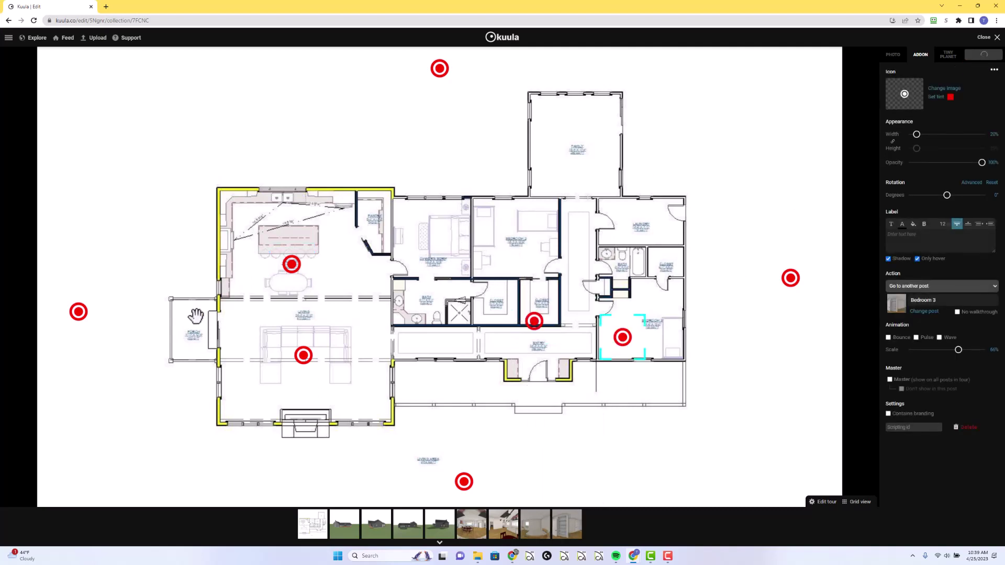
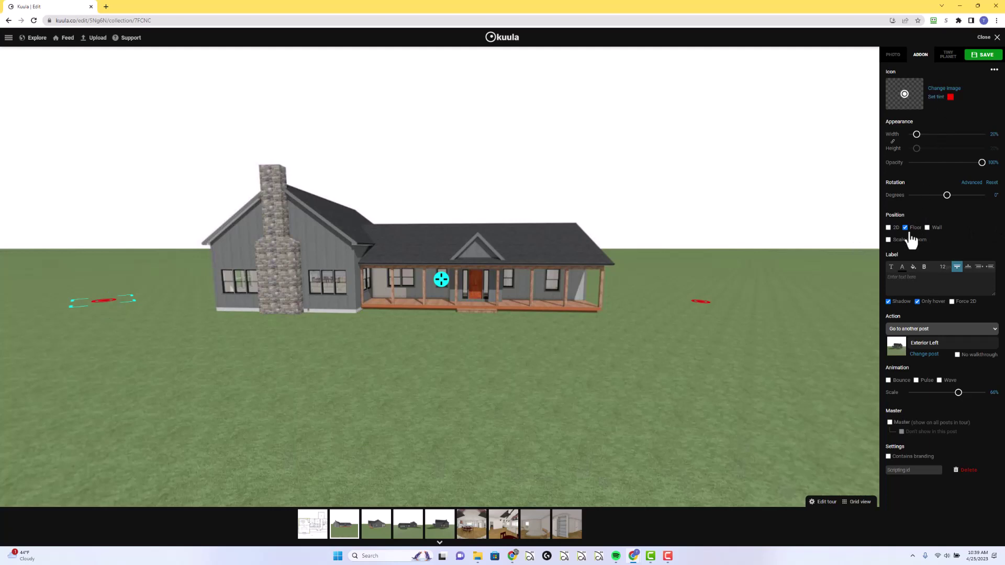
- Move the Exterior Left hotspot slightly farther back on the lawn in the Exterior Front post, and save the post
left_click_drag(107, 309, 108, 303)
left_click(983, 55)
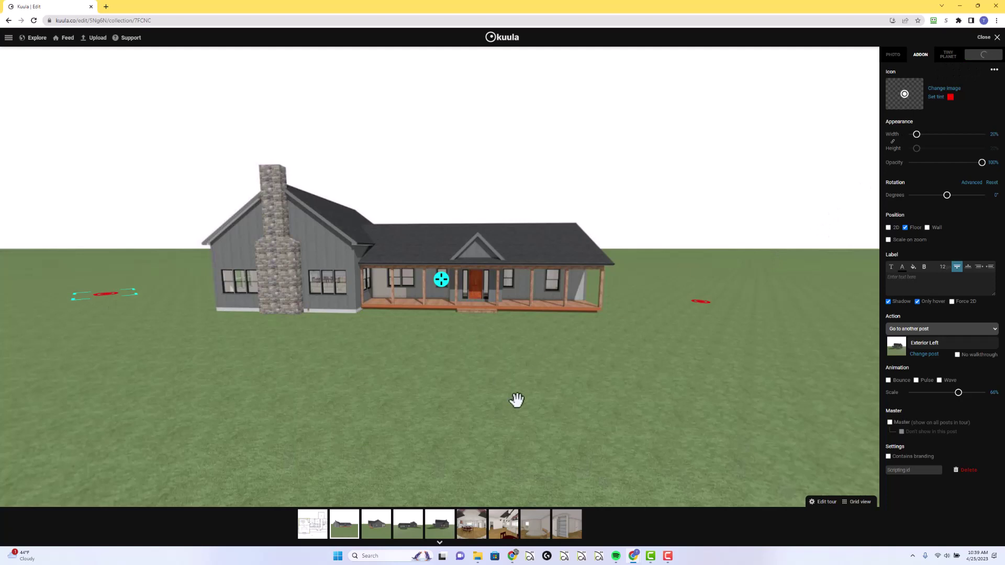
- In the Exterior Left post, place lawn hotspots on either side of the house linking to Exterior Front and Exterior Rear
left_click(440, 524)
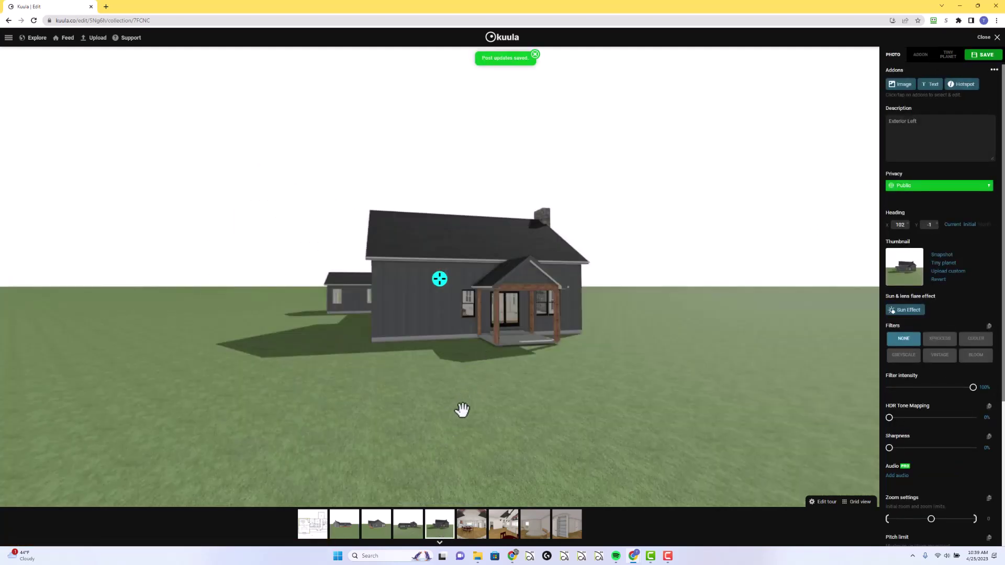
left_click_drag(343, 534, 659, 311)
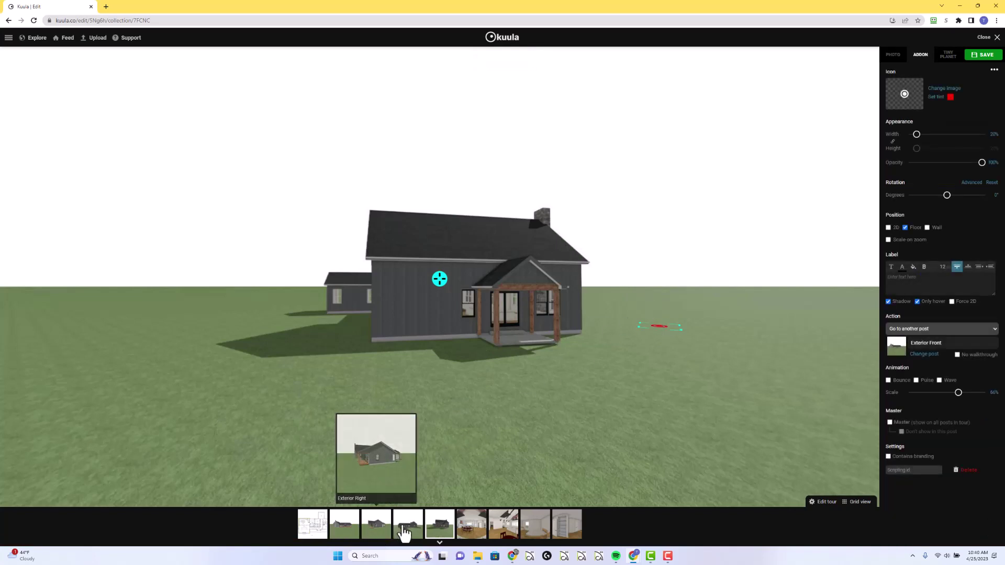
left_click_drag(408, 529, 239, 316)
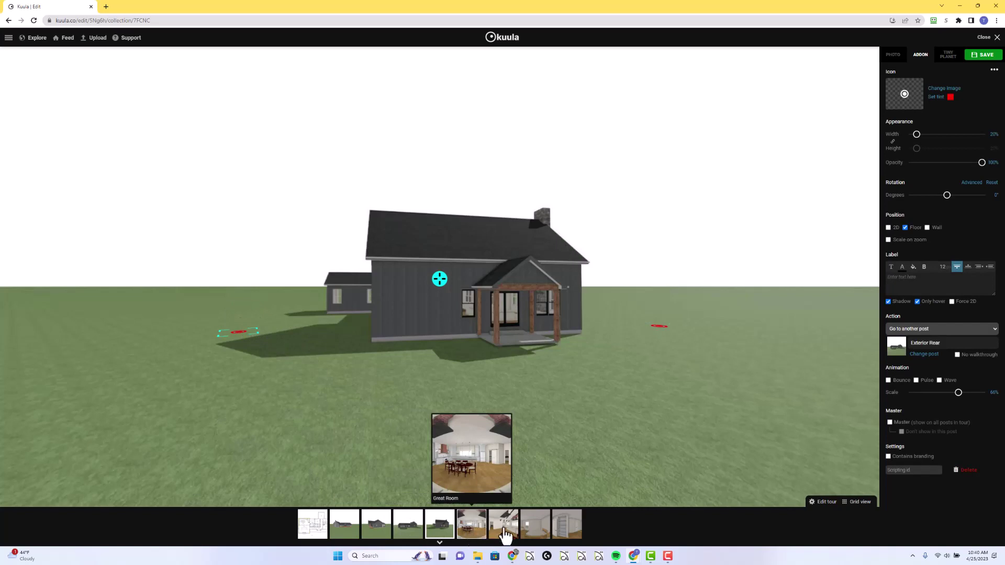
- Add a Dining Room hotspot at the porch door with Wall positioning and the built-in white chevron icon, and save the post
left_click_drag(504, 528, 510, 315)
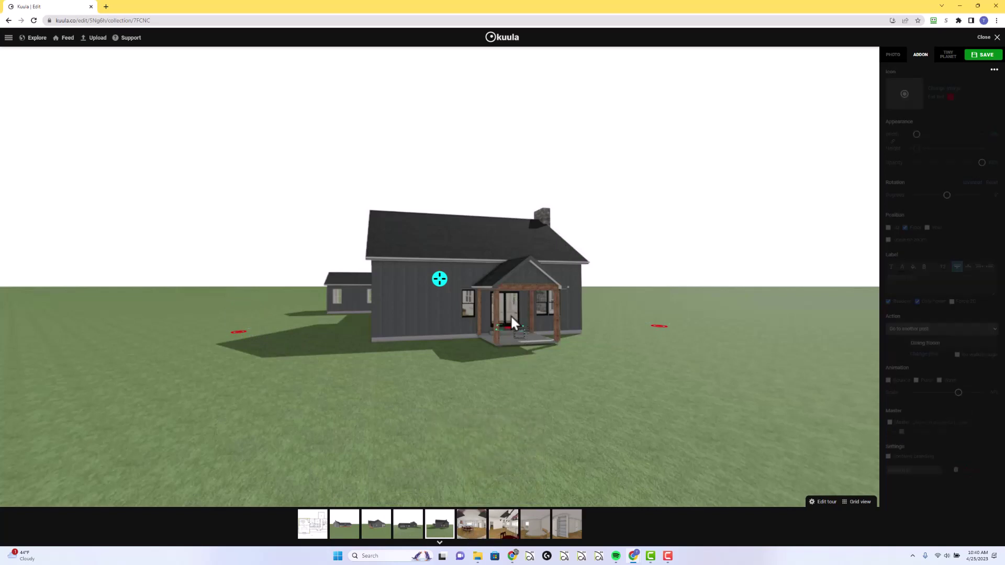
left_click(927, 227)
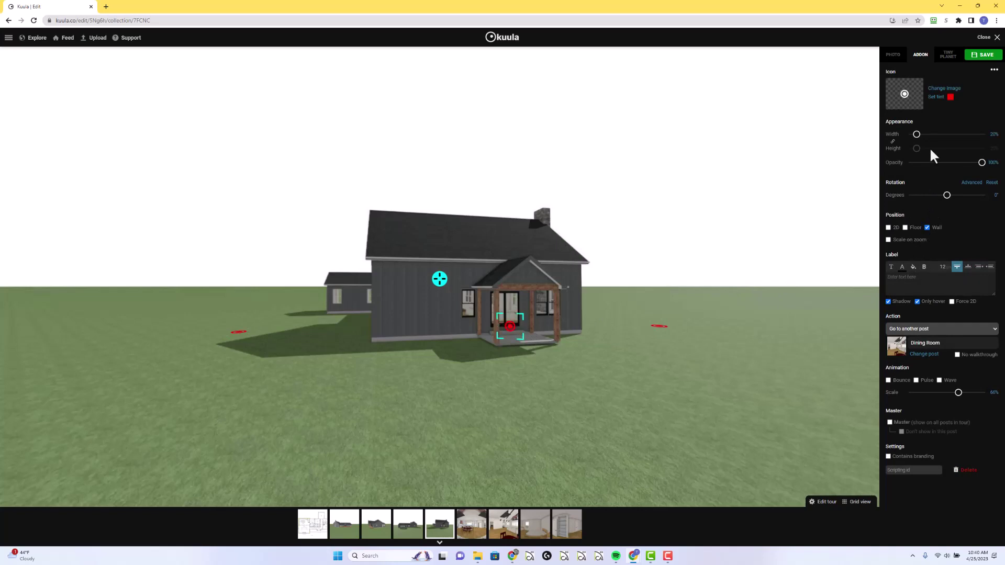
left_click(942, 89)
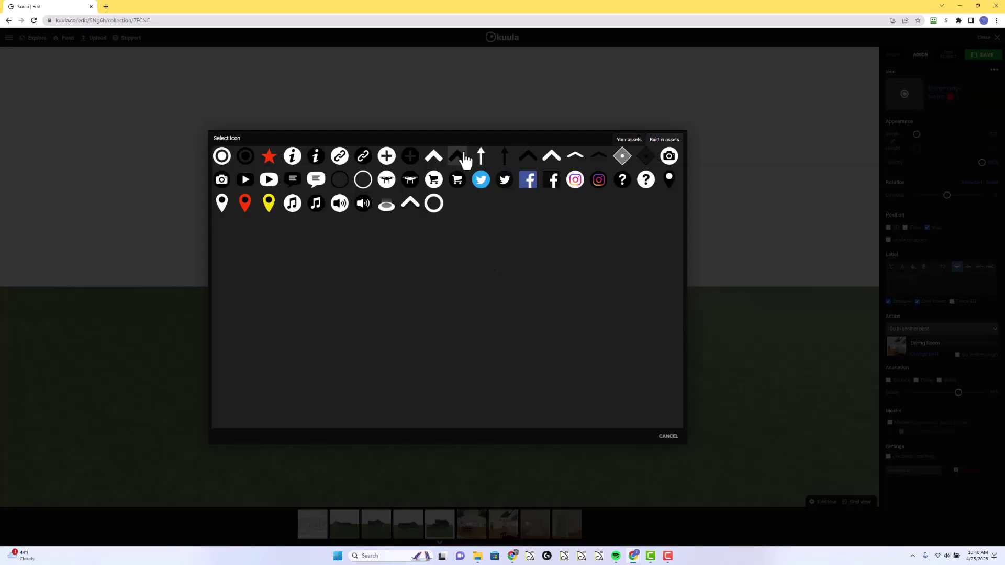
left_click(412, 204)
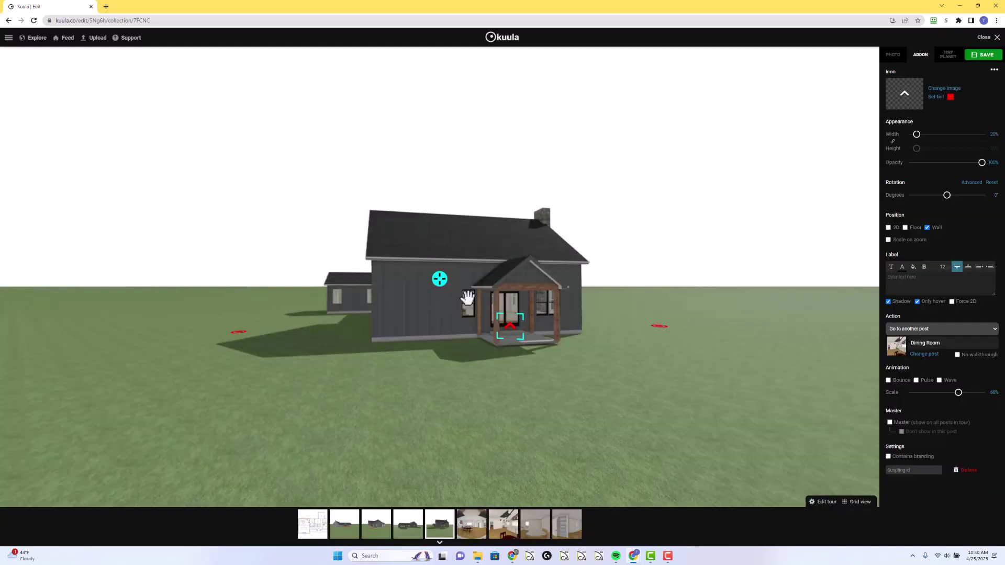
left_click_drag(516, 327, 518, 329)
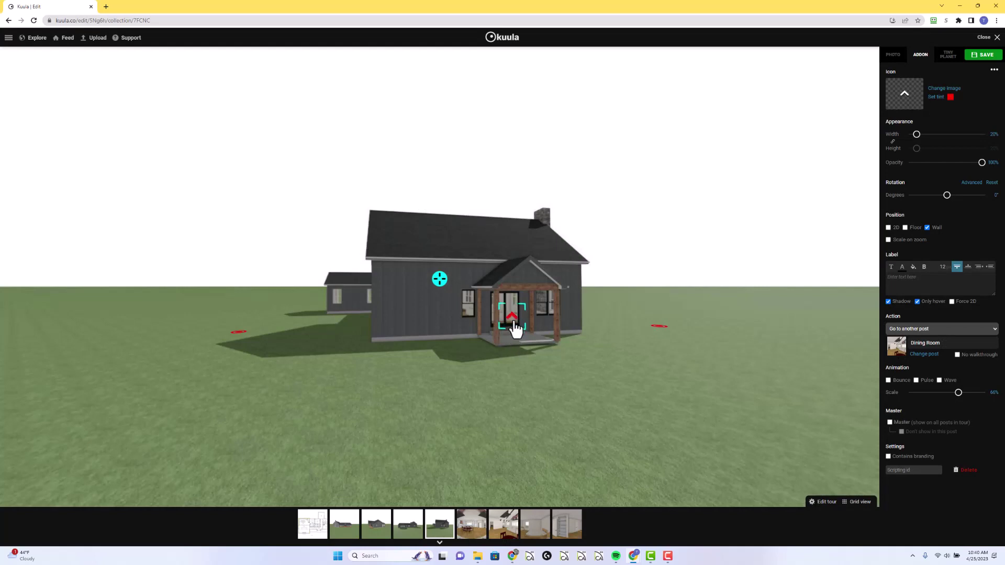
left_click(991, 56)
- In the Great Room post, place a hotspot linking to the Dining Room post on the floor beside the dining table
left_click(471, 525)
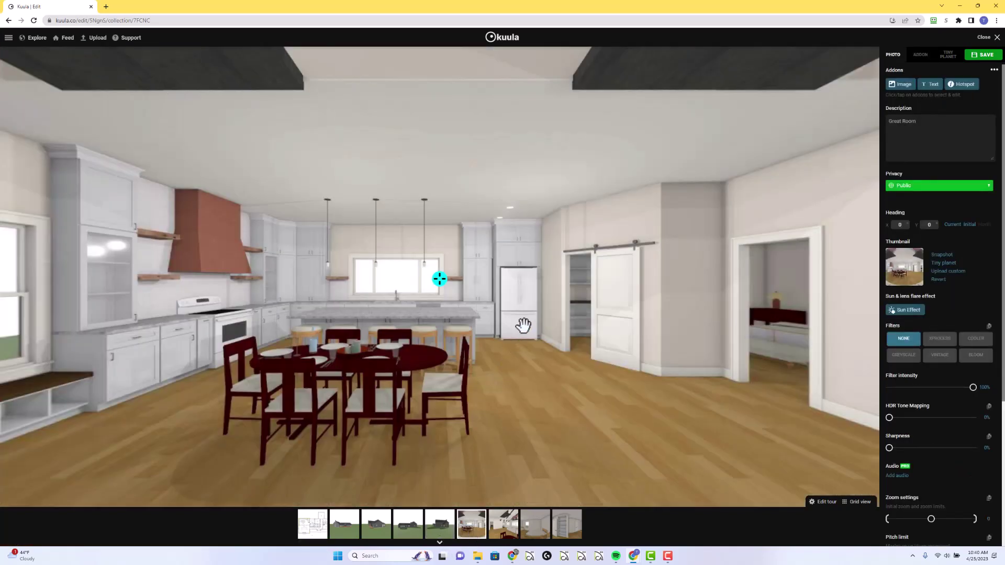
left_click_drag(522, 326, 472, 321)
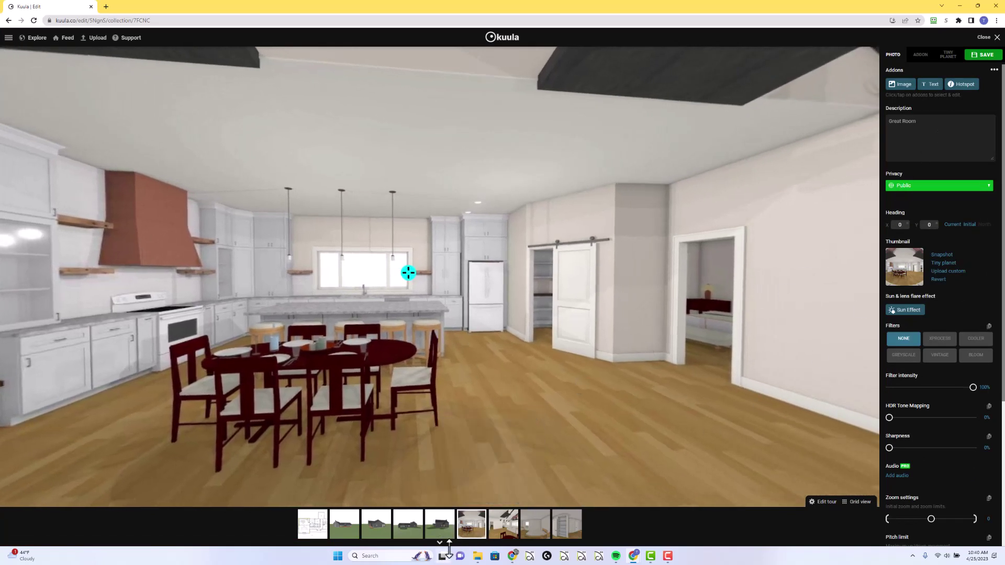
left_click_drag(504, 536, 441, 403)
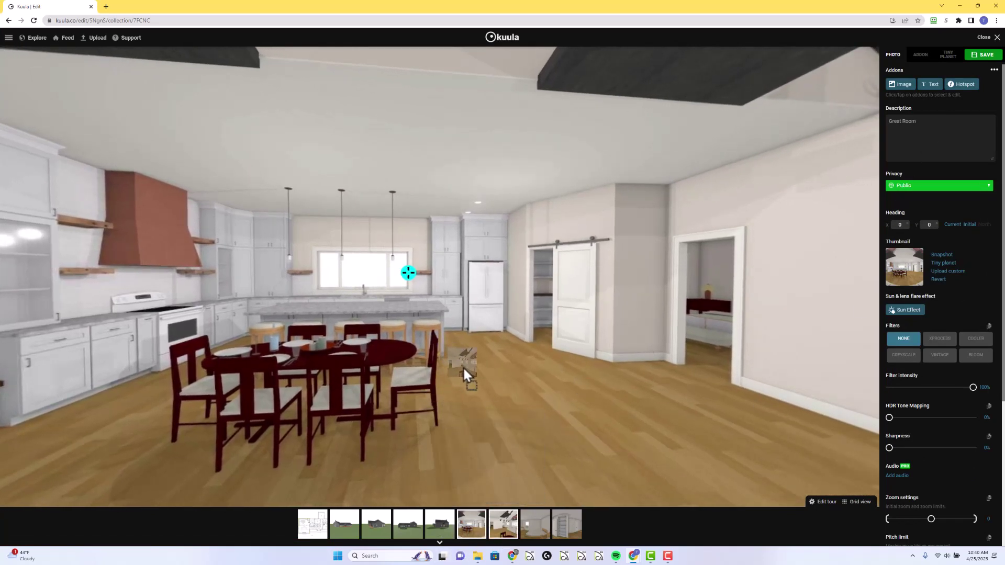
left_click_drag(463, 369, 461, 366)
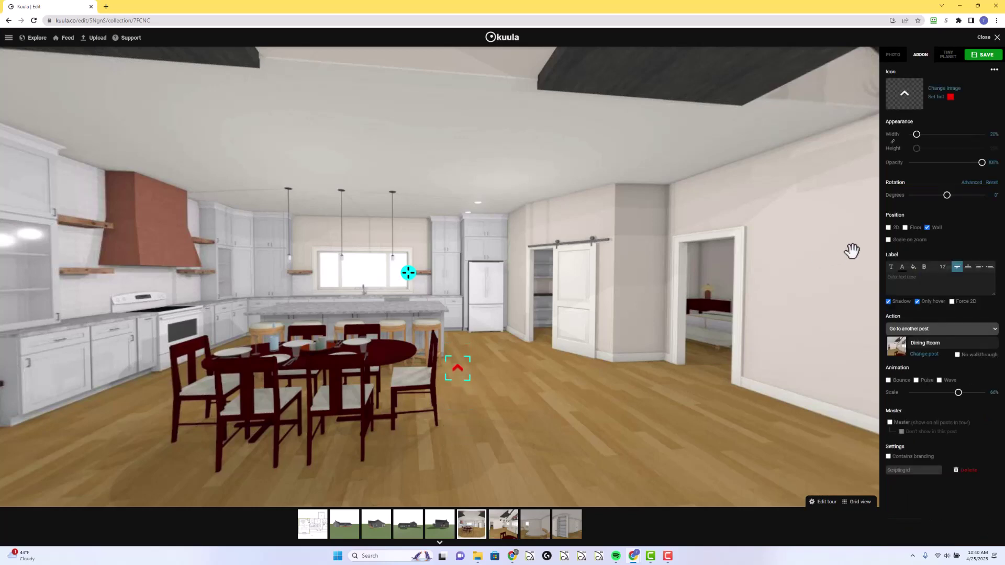
- Set the Dining Room hotspot's position to Floor, change its icon to the white circle with ring and dot, and move it slightly nearer
left_click(905, 228)
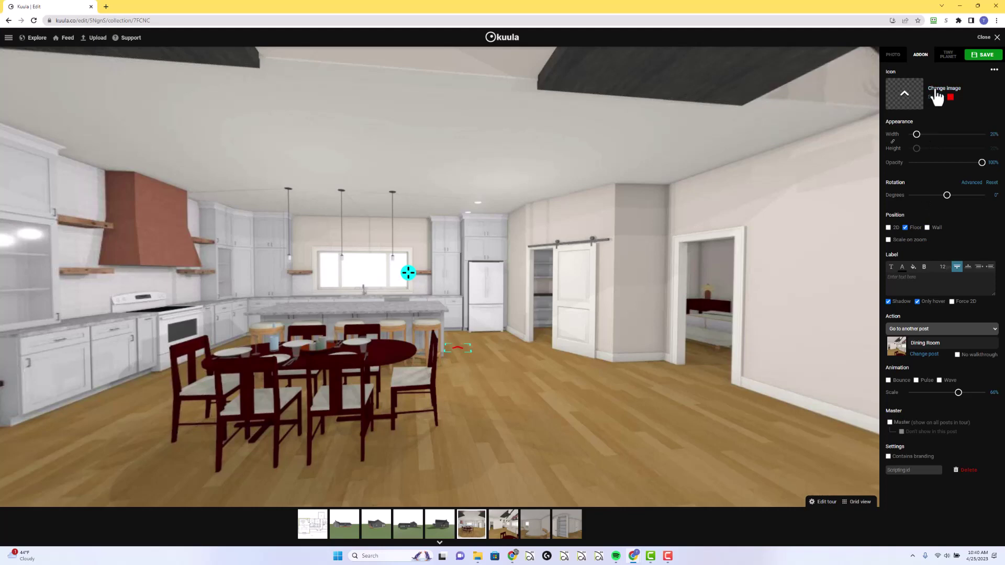
left_click(937, 96)
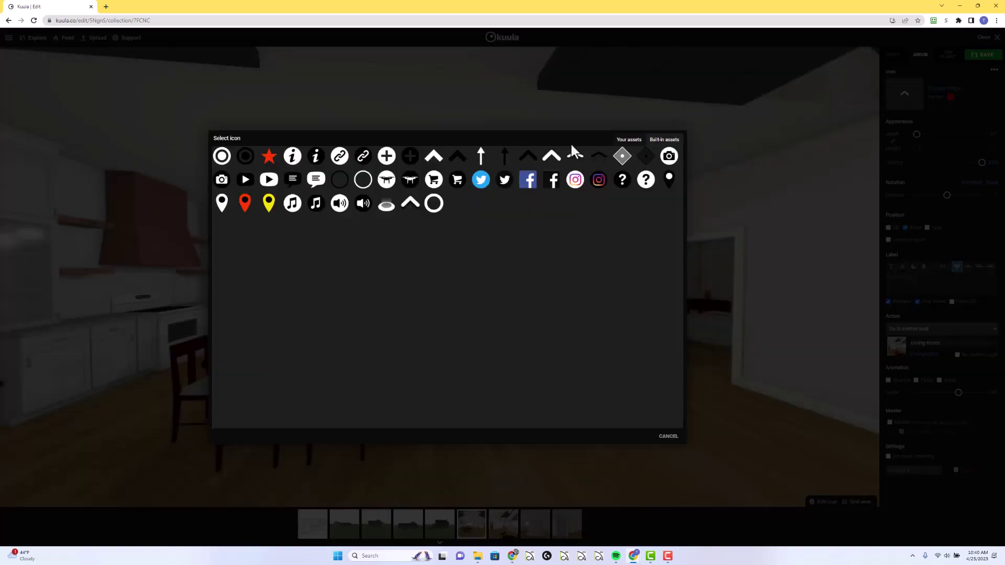
left_click(222, 158)
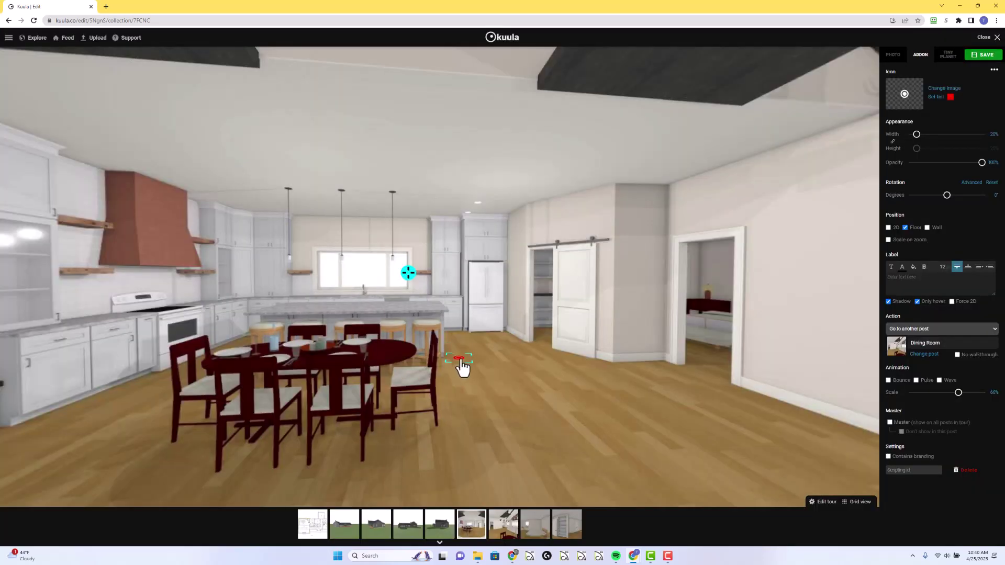
left_click_drag(461, 361, 458, 371)
left_click(532, 369)
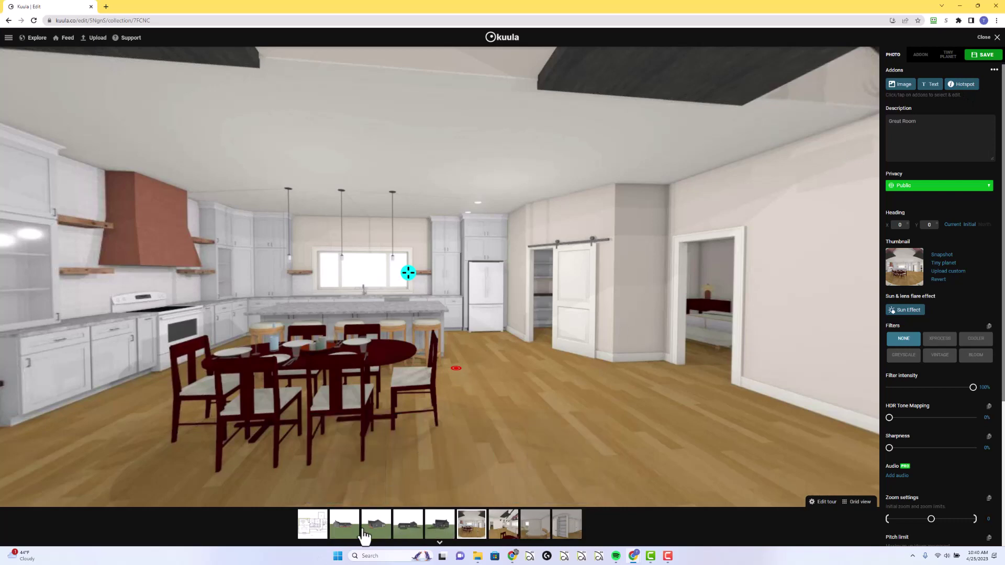
left_click(456, 372)
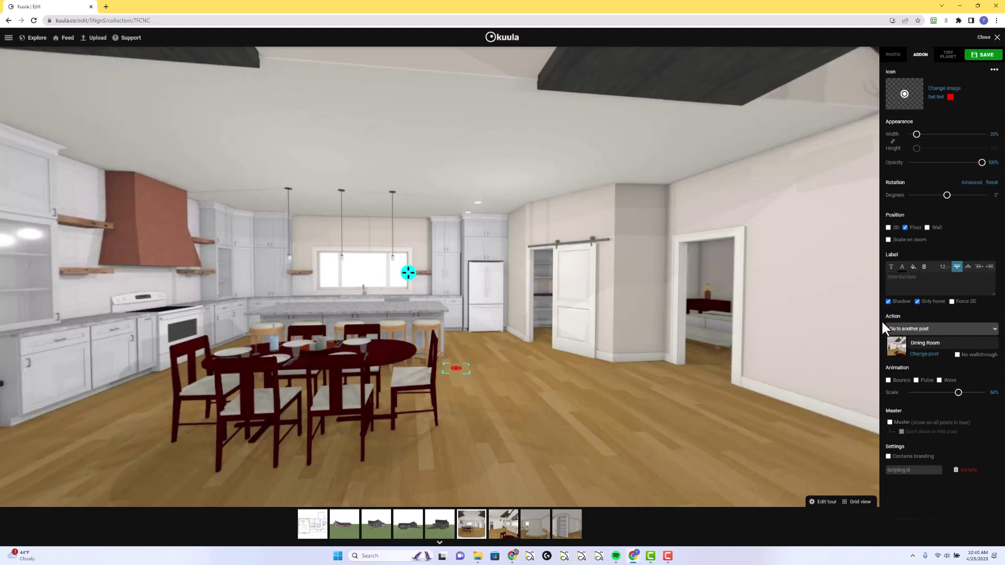